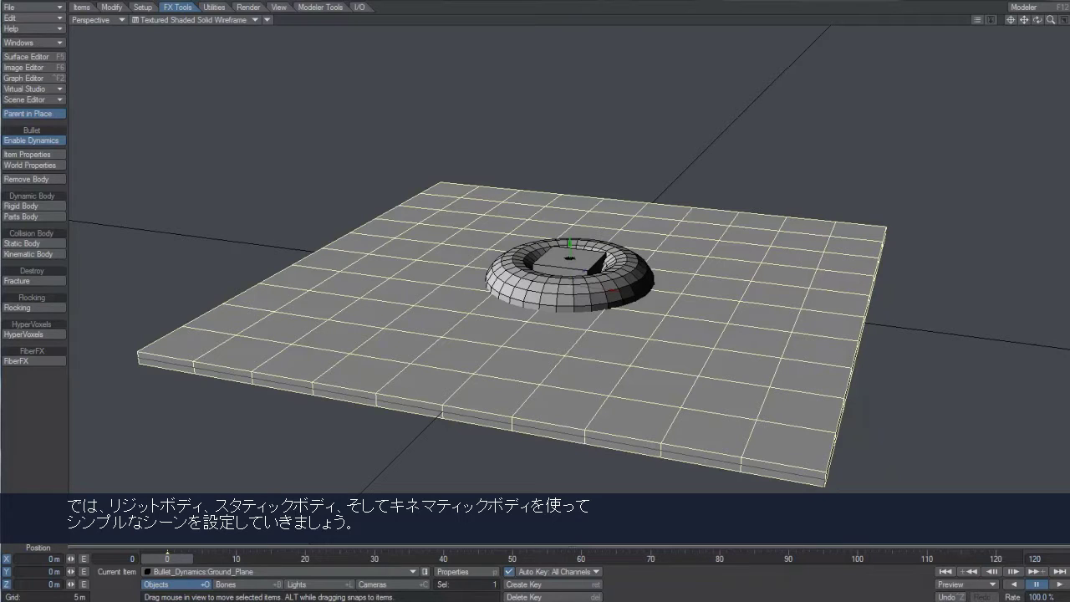
Step: Open the scene's object list and highlight Box, Ball, Toroid and Ground_Plane one after another to identify each mesh
left_click(425, 571)
left_click_drag(919, 52, 963, 33)
left_click(950, 76)
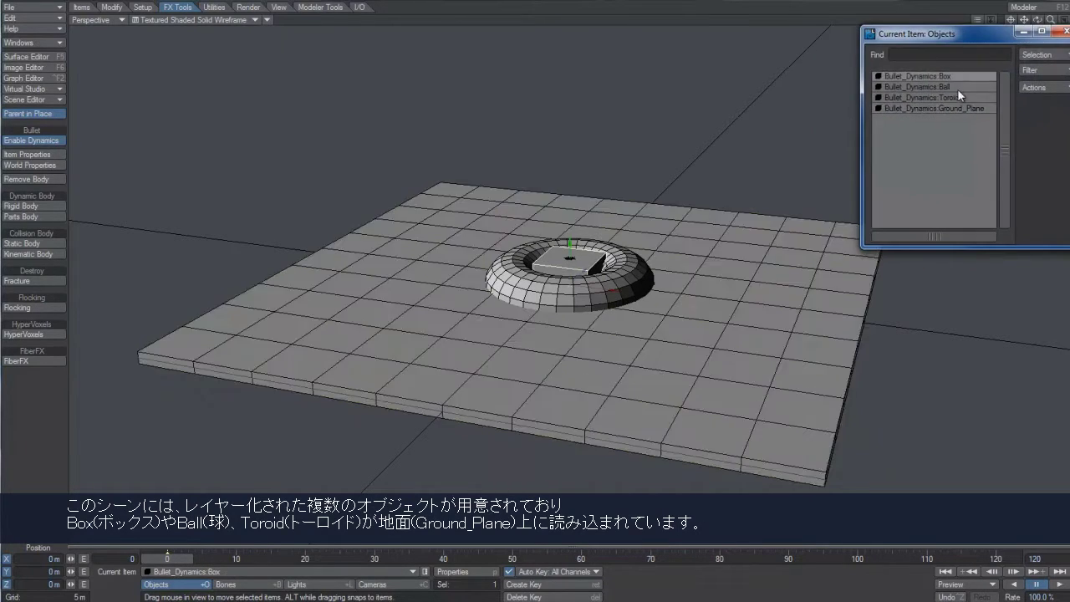
left_click(957, 87)
left_click(969, 97)
left_click(980, 109)
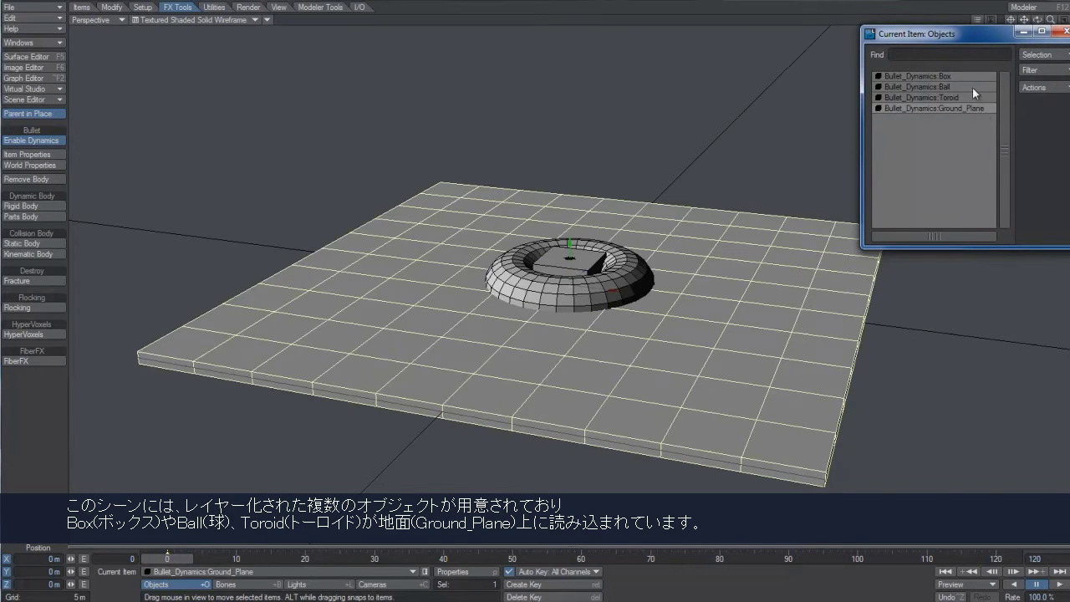
Step: Move the Toroid to about X -1.3 m, Y 2.6 m, Z -0.4 m and rotate it to about 13° heading and -15° pitch
left_click(966, 98)
left_click_drag(570, 244, 570, 123)
left_click_drag(627, 322, 543, 331)
right_click_drag(509, 272, 510, 251)
key("y")
left_click_drag(509, 250, 543, 222)
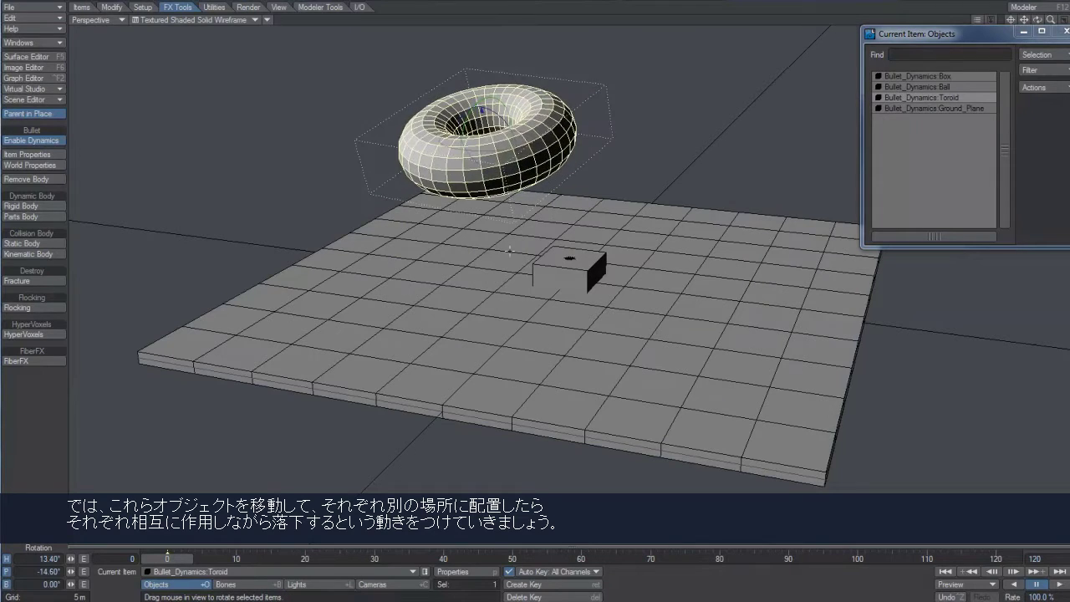
Step: Move the Box object to about X 1.8 m, Y 1.9 m, Z 43 mm, above the ground plane
left_click(936, 77)
key("t")
left_click_drag(672, 322, 773, 330)
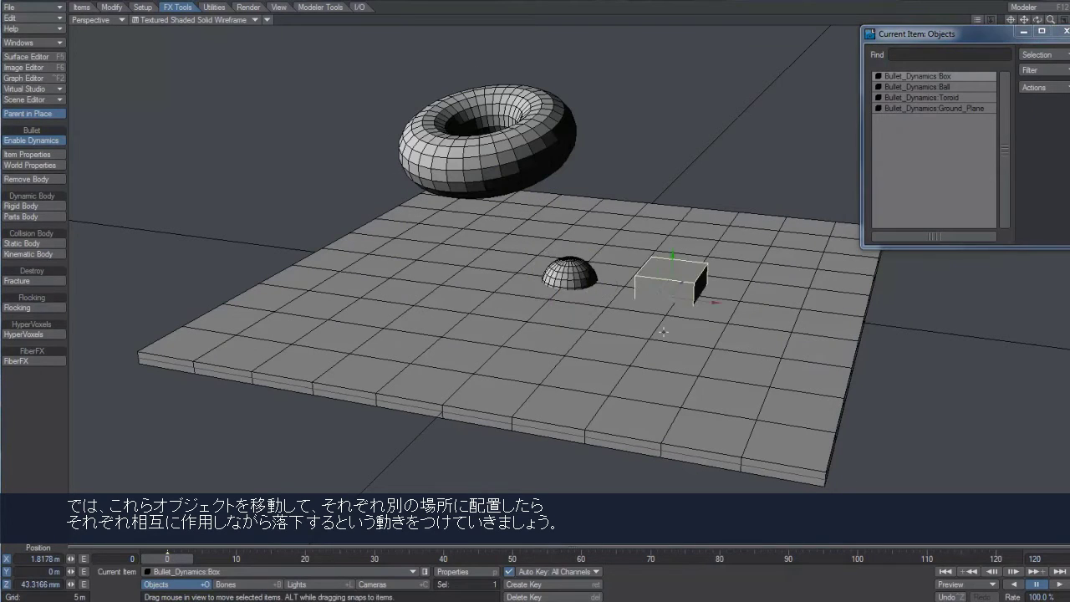
right_click_drag(773, 330, 773, 222)
Step: Move the Ball to about X 290 mm, Y 1.45 m, Z -215 mm and close the object list
left_click(927, 87)
right_click_drag(576, 288, 576, 216)
left_click_drag(577, 216, 590, 213)
left_click_drag(1037, 19, 897, 169)
left_click(1064, 31)
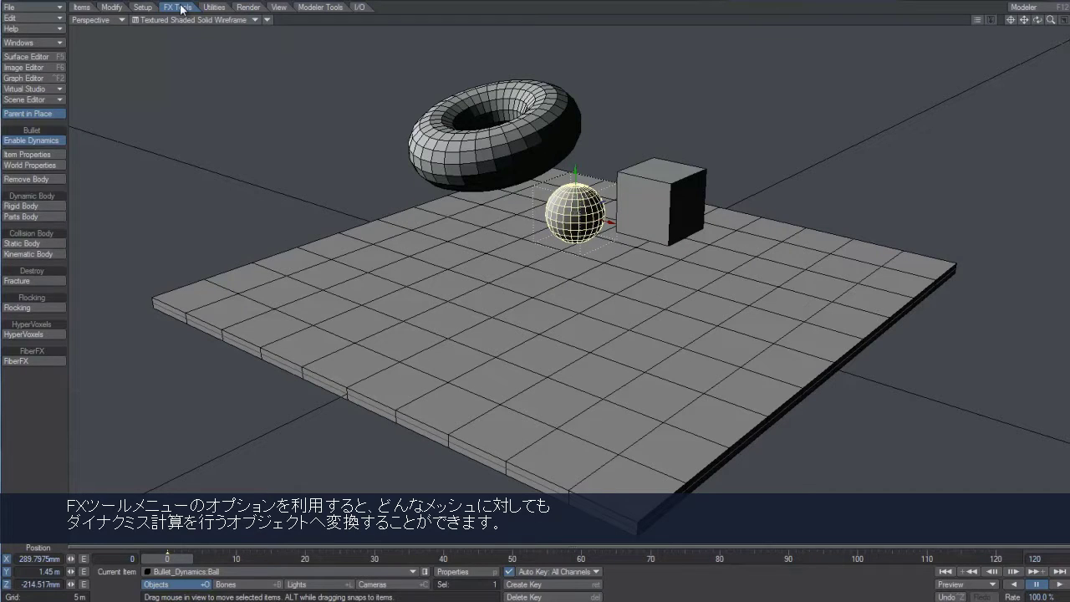
Step: Make the Toroid, Ball and Box rigid bodies and the Ground_Plane a static body
left_click(468, 158)
left_click(574, 213, "shift")
left_click(675, 167, "shift")
left_click(28, 207)
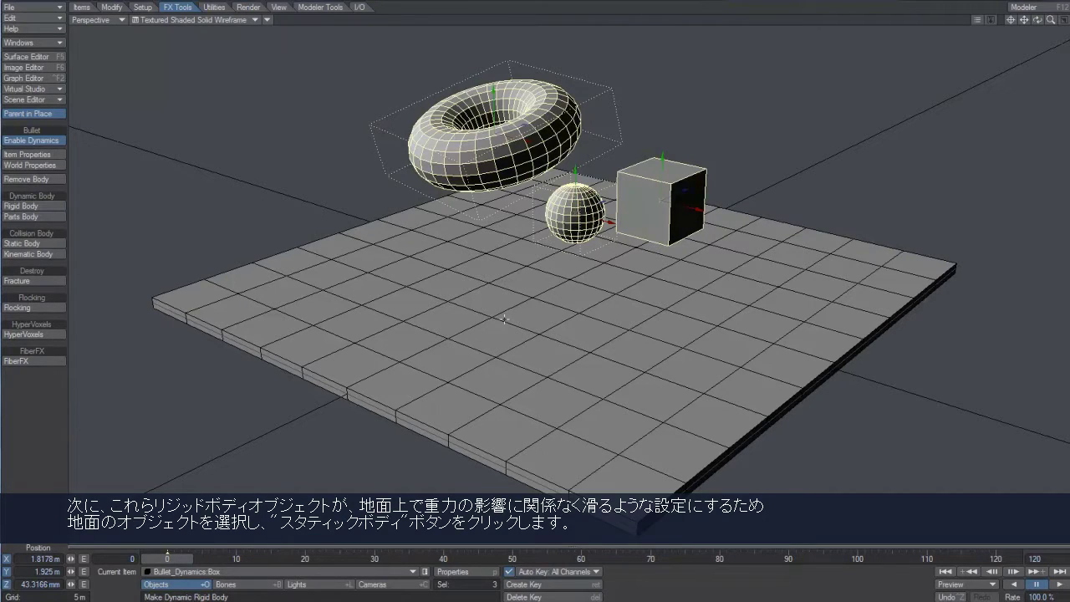
left_click(487, 308)
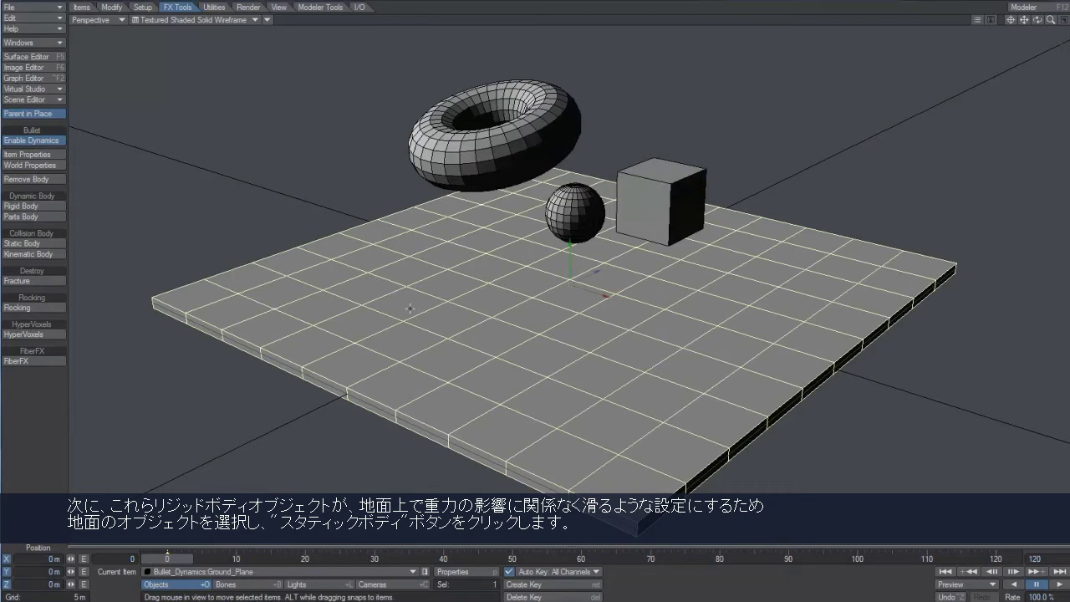
left_click(34, 244)
Step: Open the Bullet item properties and set the Box object's collision shape to Box
left_click(29, 155)
left_click_drag(844, 60, 843, 50)
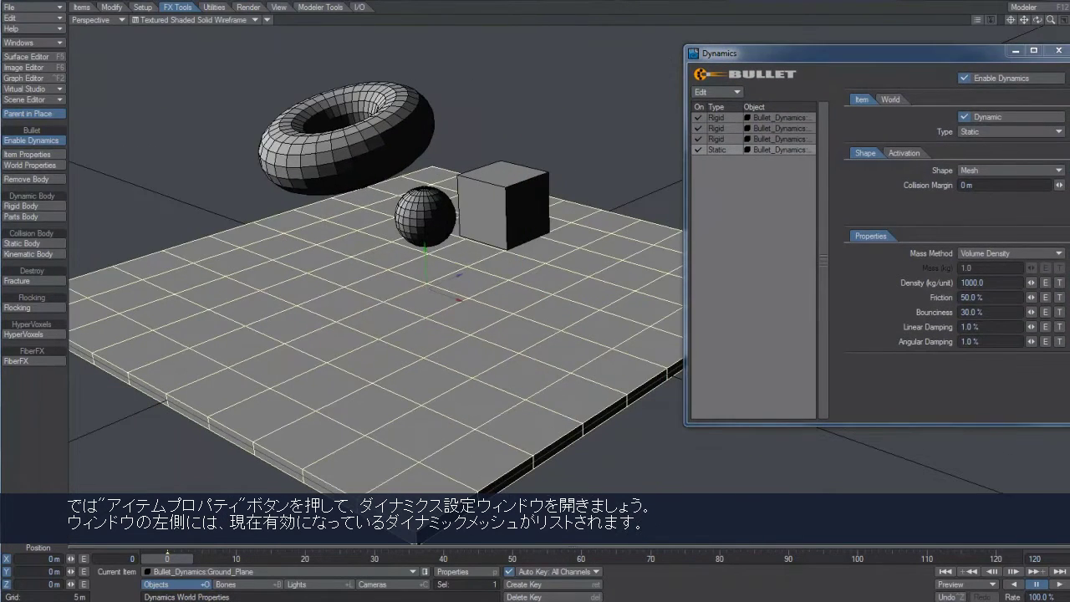
left_click(779, 118)
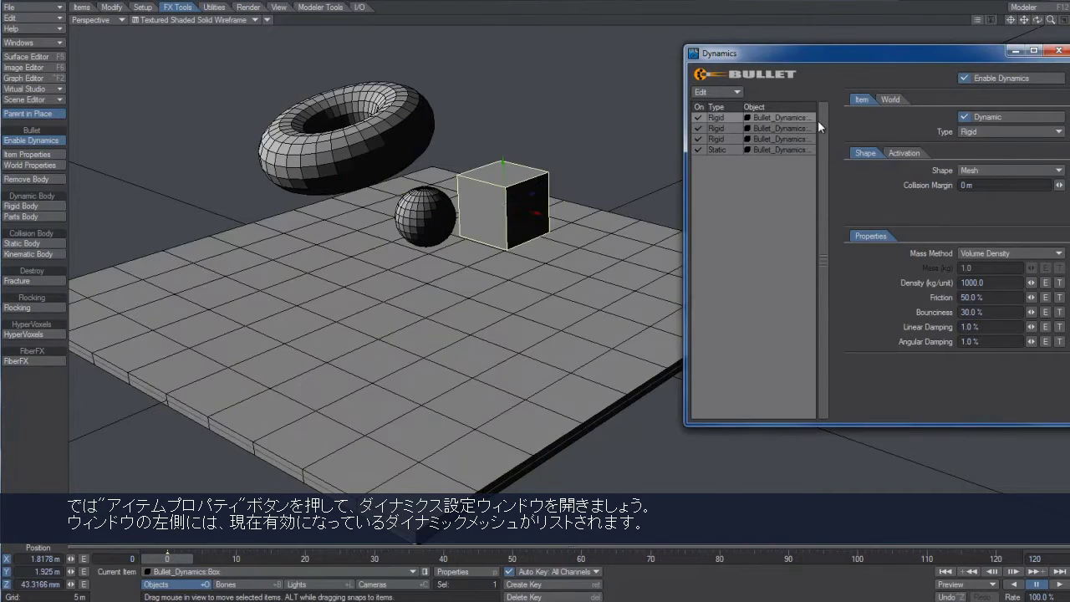
left_click_drag(684, 284, 635, 284)
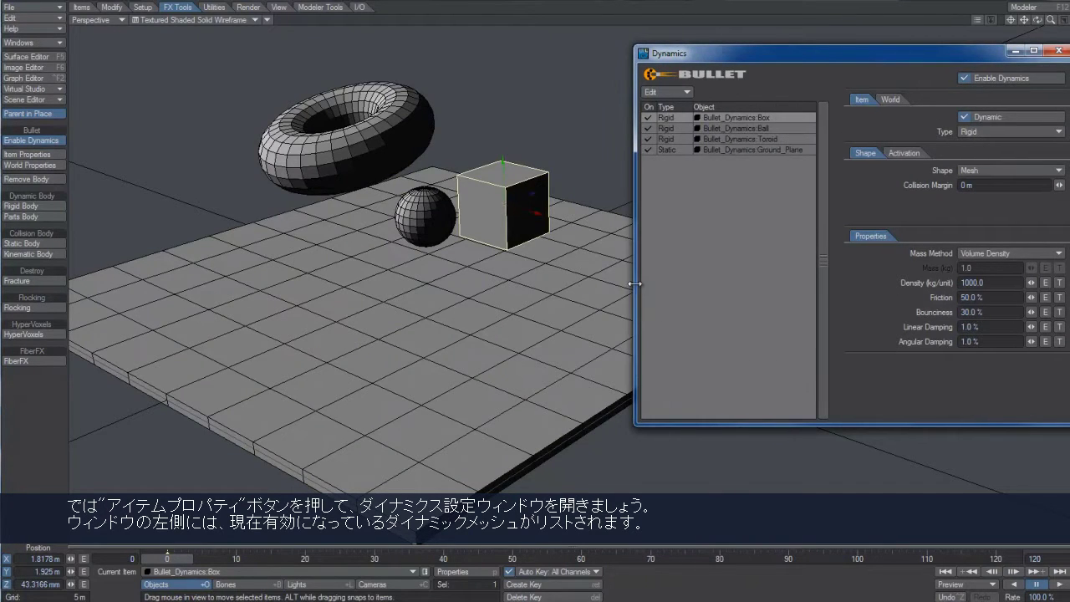
left_click(992, 170)
left_click(977, 122)
Step: Set the Ball's collision shape to Sphere and the Ground_Plane's to Box, keeping the Toroid on Mesh
left_click(753, 130)
left_click(987, 169)
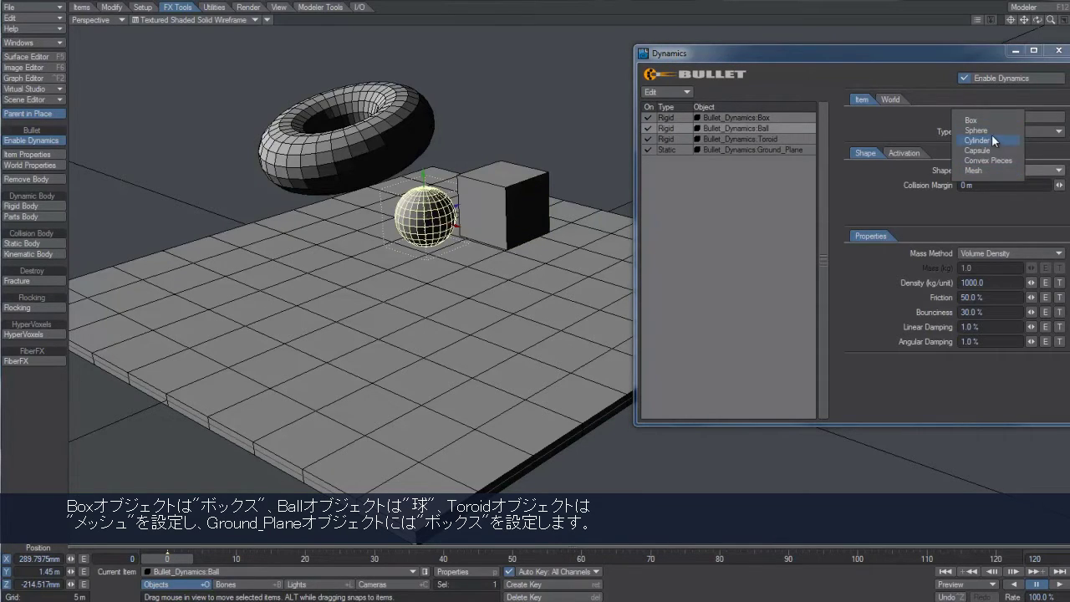
left_click(990, 129)
left_click(755, 139)
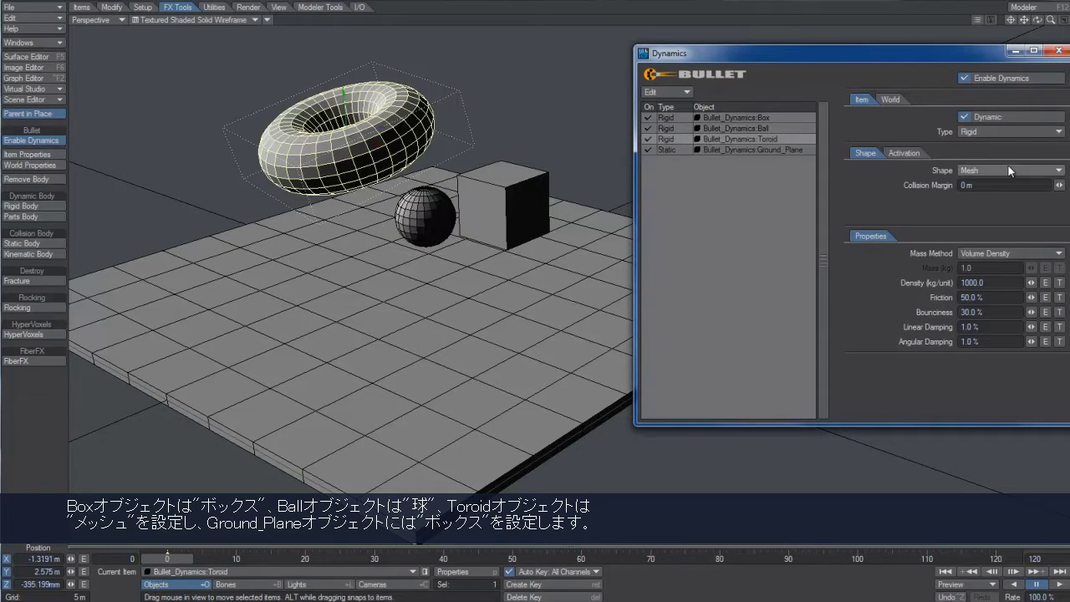
left_click(769, 151)
left_click(989, 172)
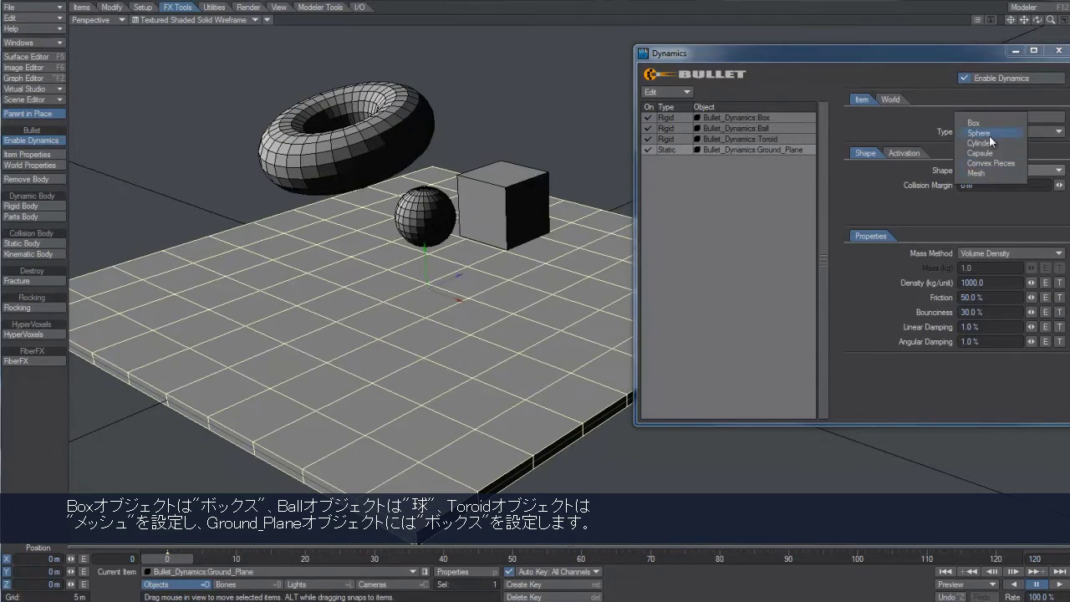
left_click(988, 123)
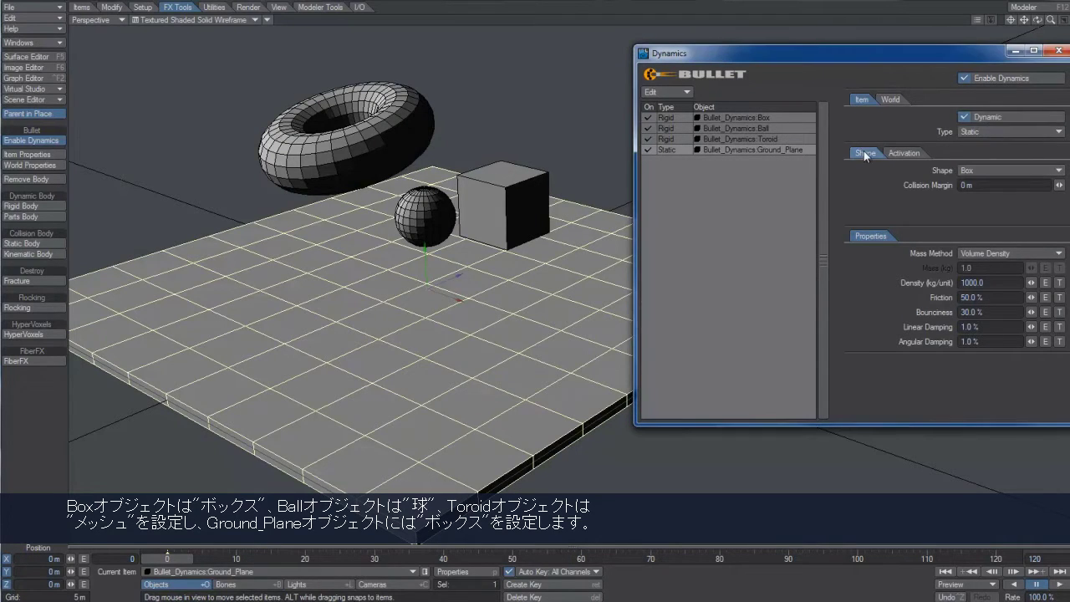
Step: Set the collision margin of the Box, Ball and Ground_Plane to 10 mm and play the simulation
left_click(781, 127)
left_click(779, 117, "shift")
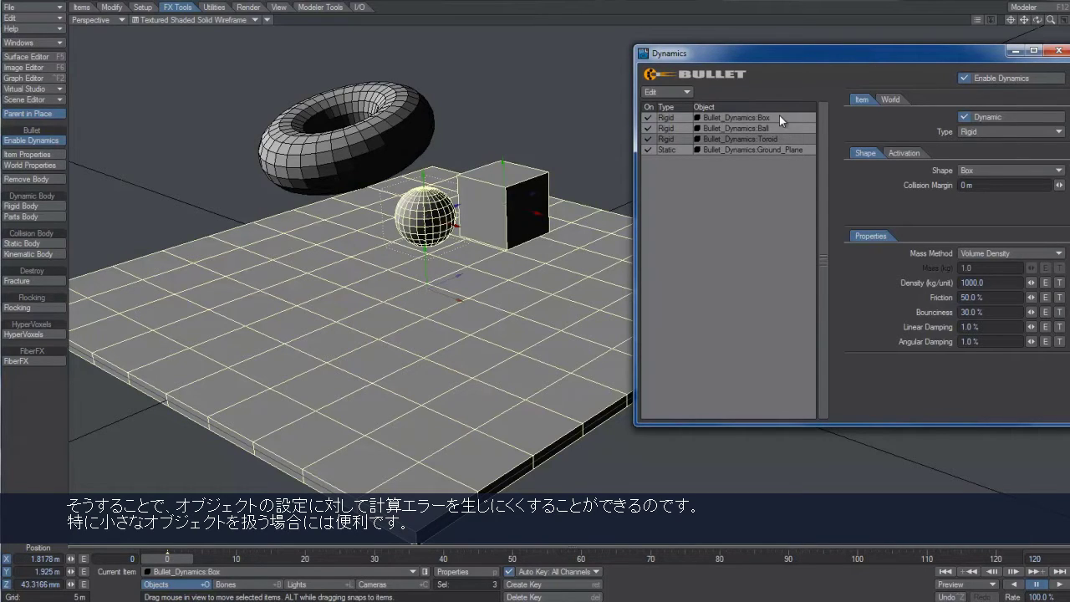
left_click(967, 185)
type("10")
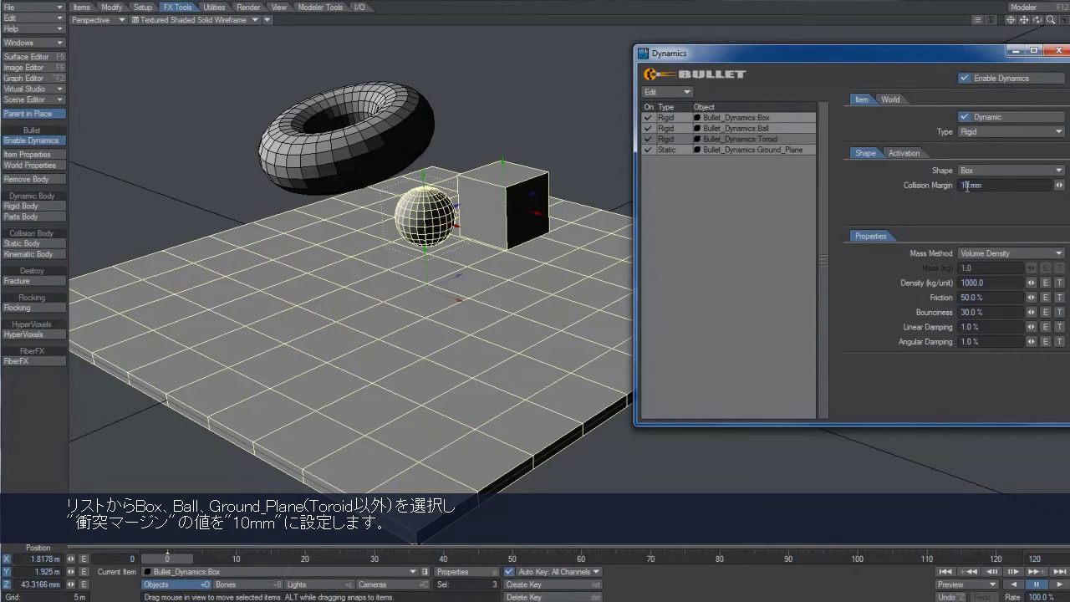
left_click(733, 227)
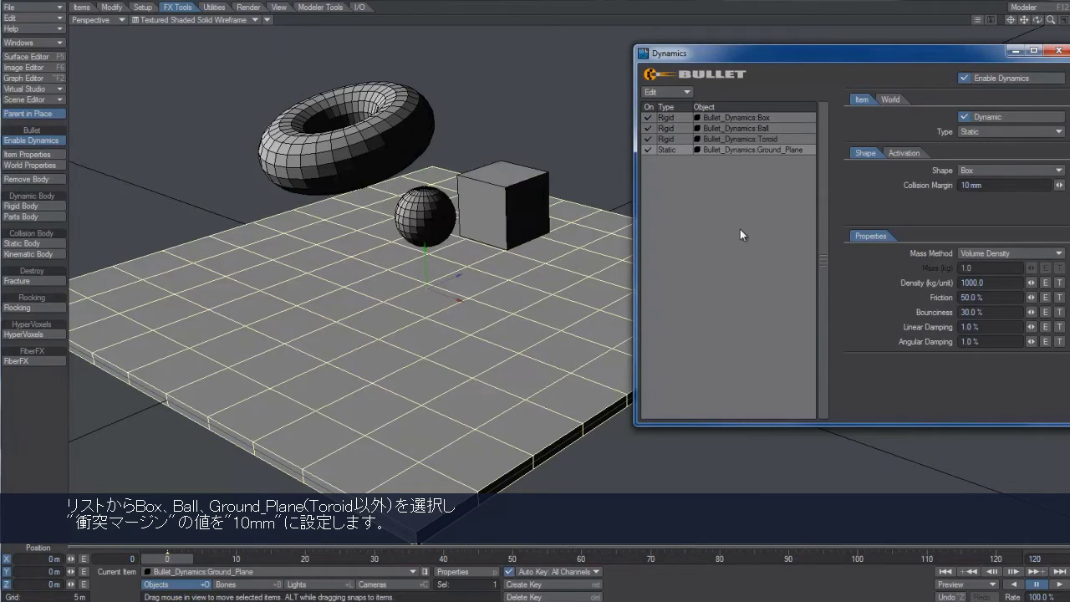
left_click(1058, 586)
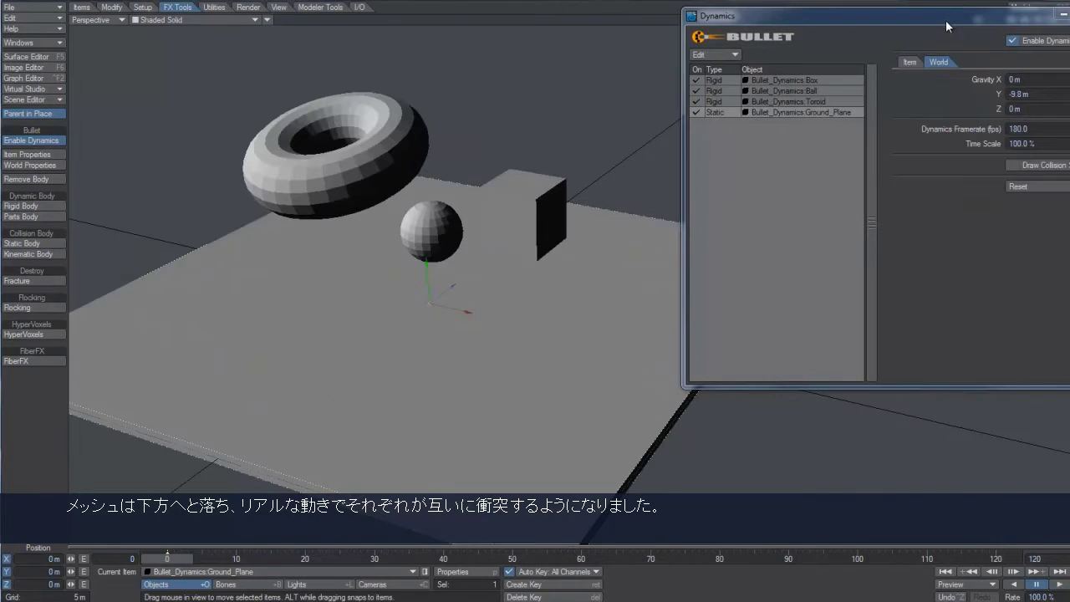
Step: Turn on the drawing of collision shapes and try the Sphere collision shape on the Box object
left_click_drag(948, 27, 905, 22)
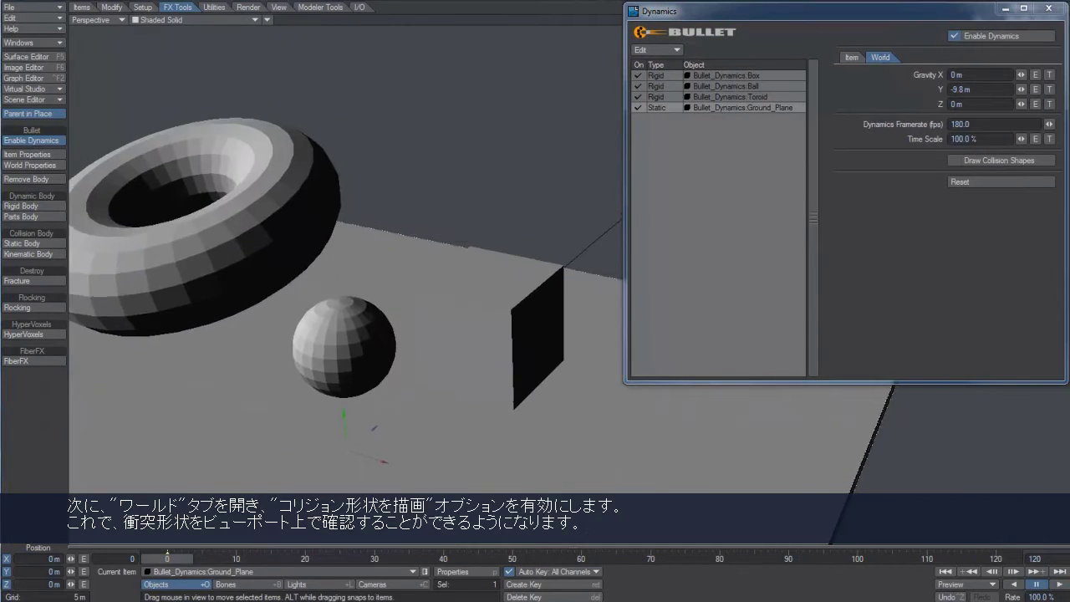
left_click(961, 160)
left_click(530, 235)
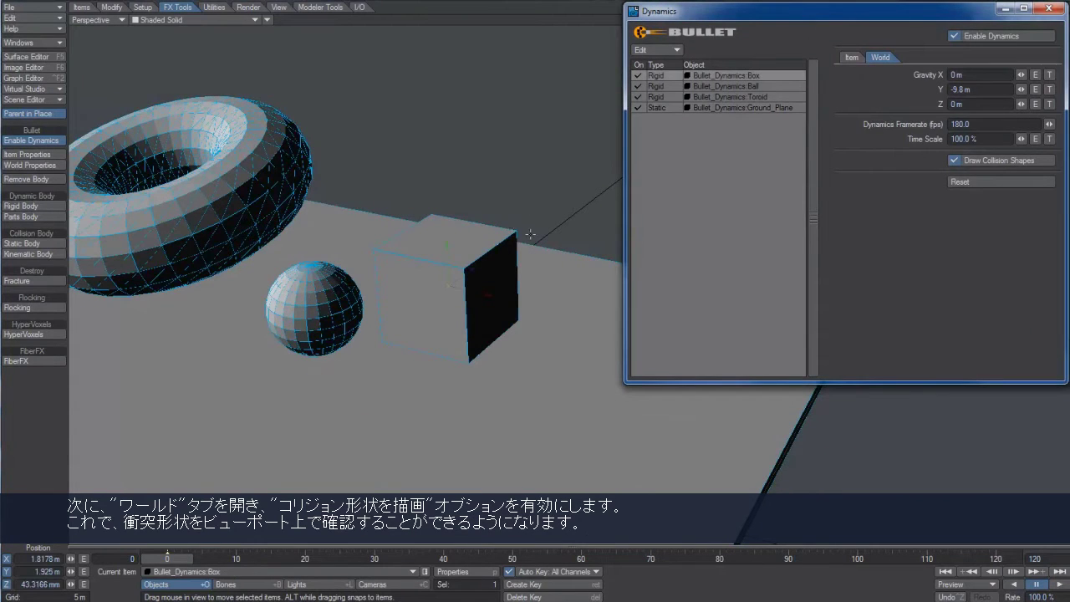
left_click(859, 57)
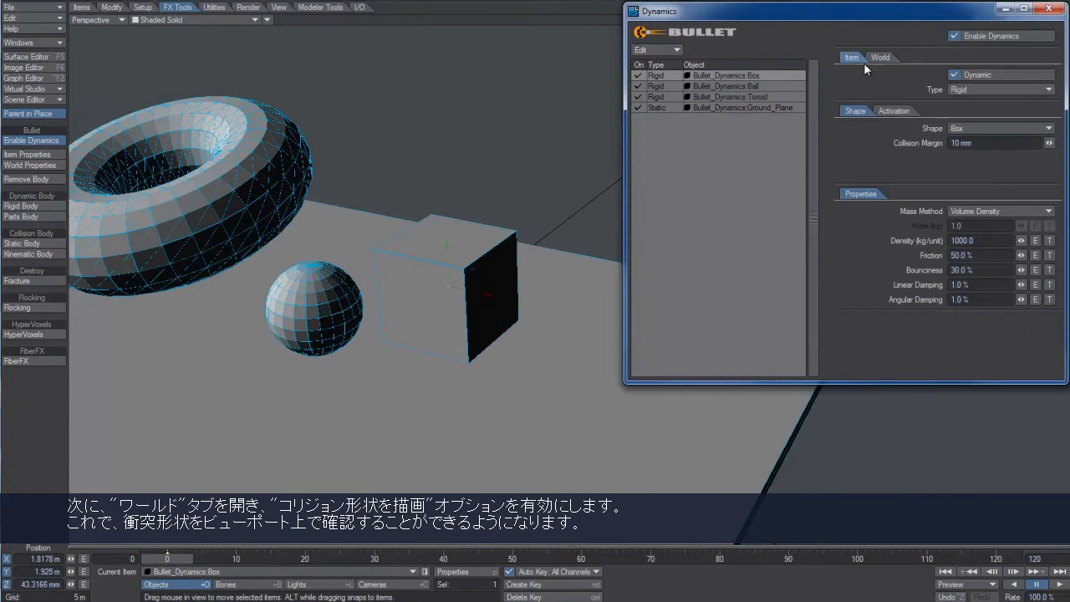
left_click(967, 129)
left_click(969, 148)
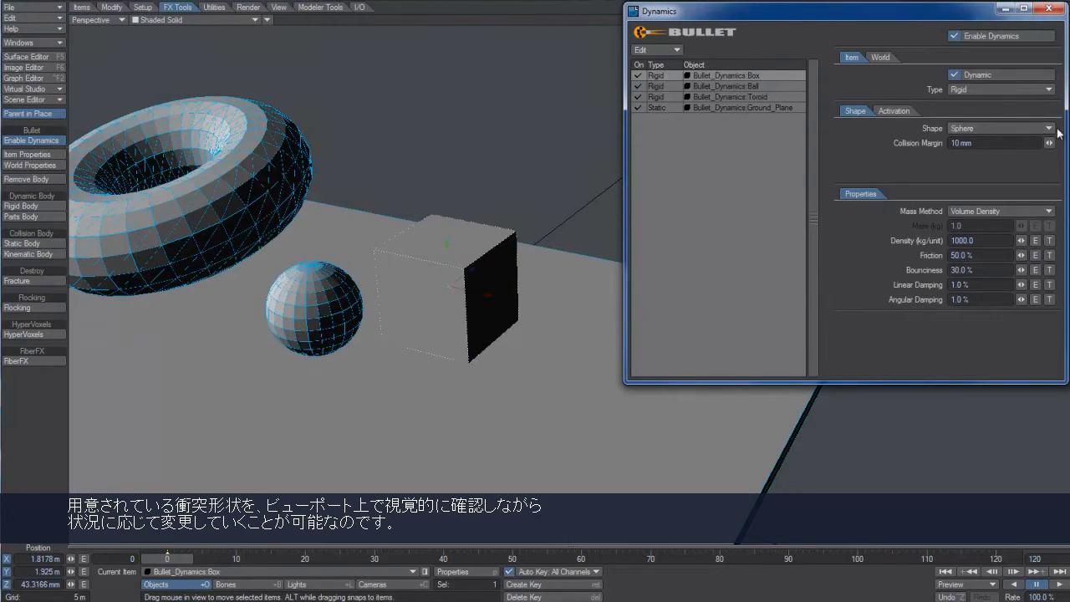
Step: Switch the viewport to Wireframe and try the Capsule collision shape on the Box object
left_click(192, 19)
left_click(255, 7)
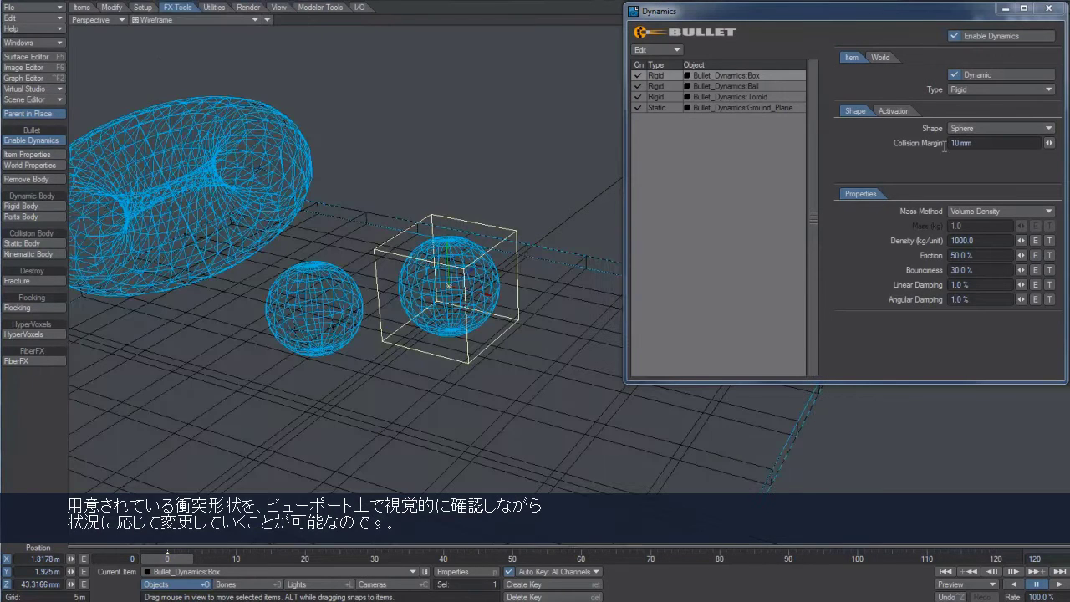
left_click(987, 129)
left_click(987, 137)
left_click(992, 131)
left_click(992, 137)
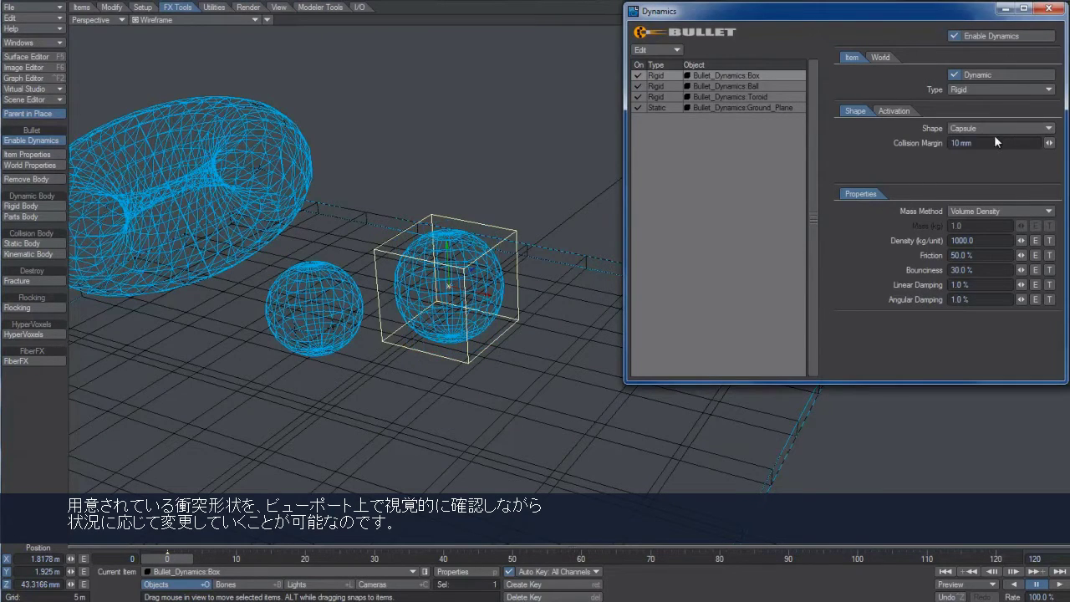
Step: Return the Box object's collision shape to Box, then try stretching the object vertically and undo the stretch
left_click(492, 4)
key("h")
left_click_drag(447, 244, 447, 203)
key("ctrl+z")
Step: Switch the viewport to Textured Shaded Solid Wireframe and turn off the drawing of collision shapes
left_click(167, 20)
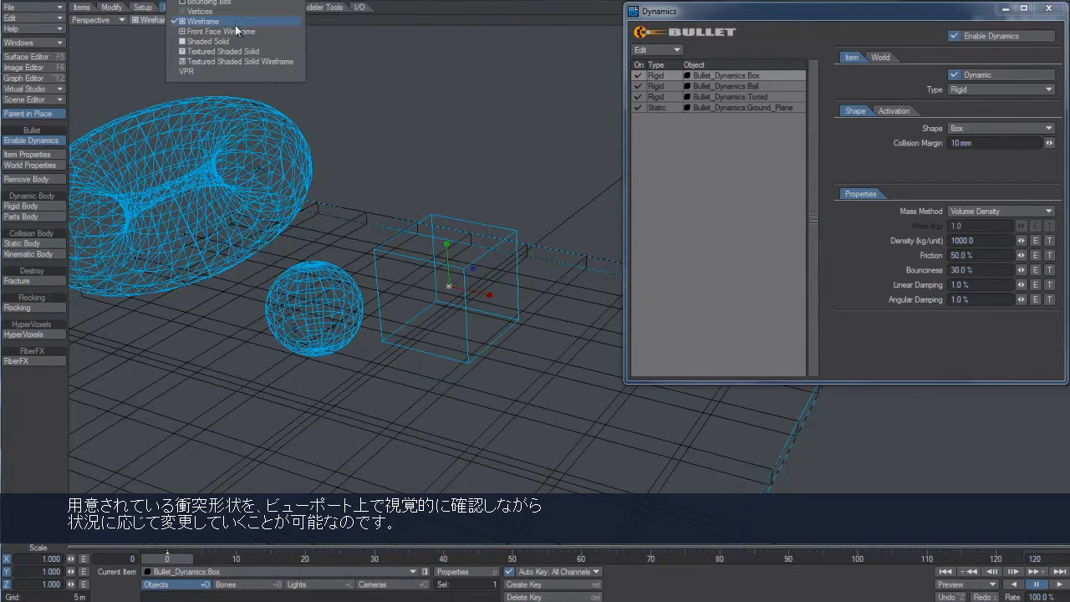
left_click(266, 60)
left_click(880, 57)
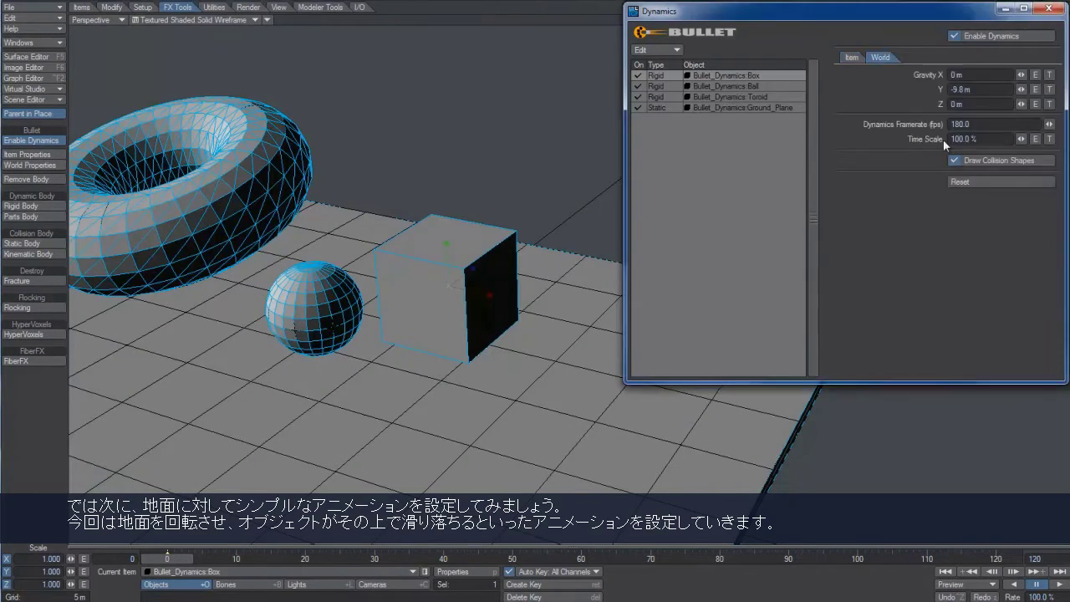
left_click(998, 159)
Step: With dynamics disabled, key the Ground_Plane unrotated at frame 50 and banked to about -27° at frame 70
left_click_drag(520, 286, 566, 327, "ctrl+alt")
left_click(360, 420)
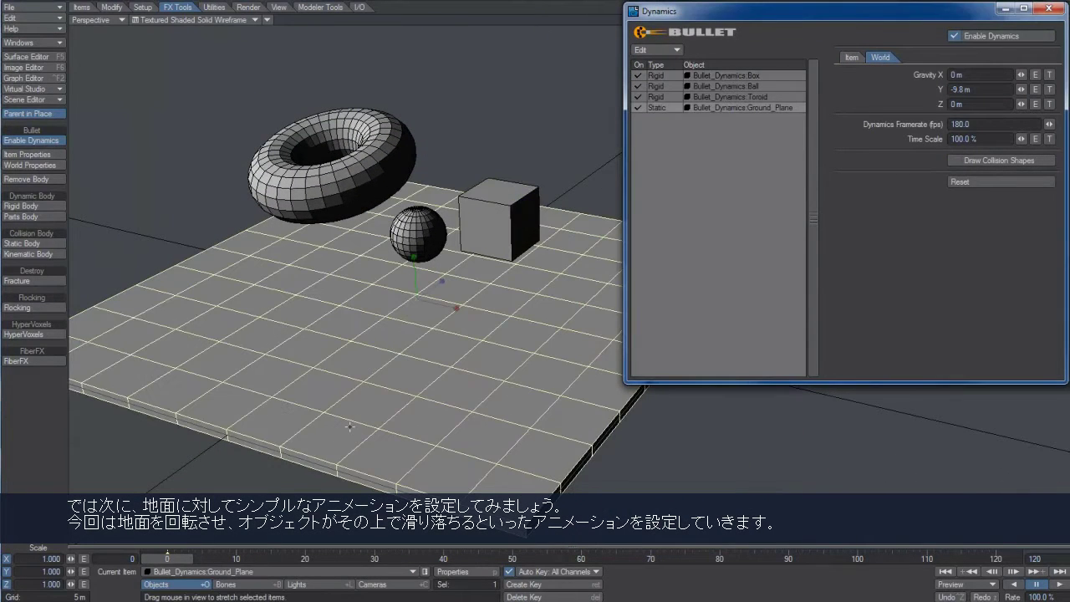
left_click(955, 37)
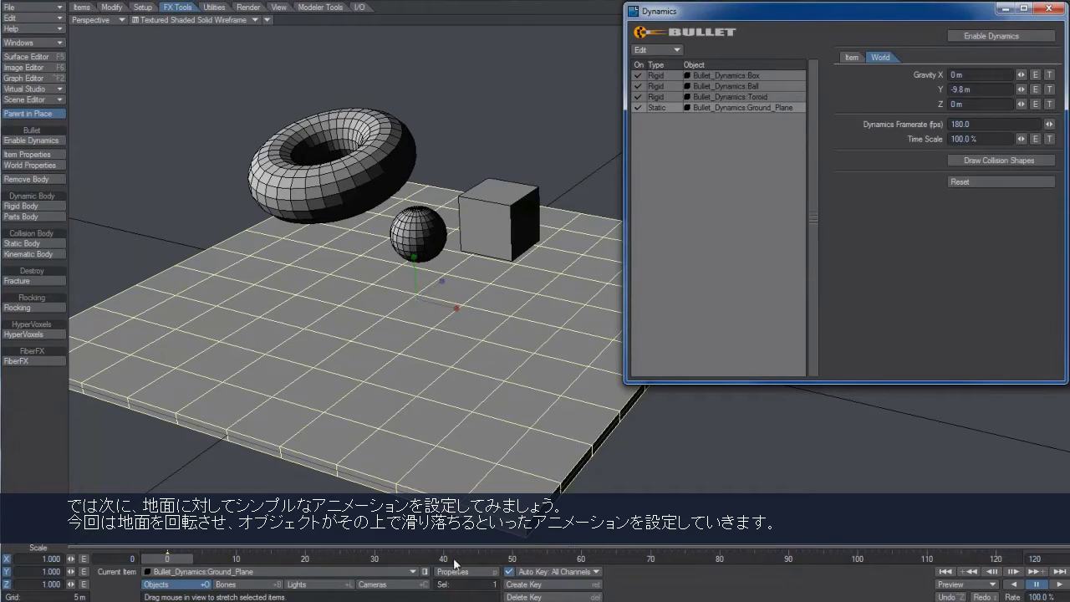
left_click_drag(167, 558, 648, 559)
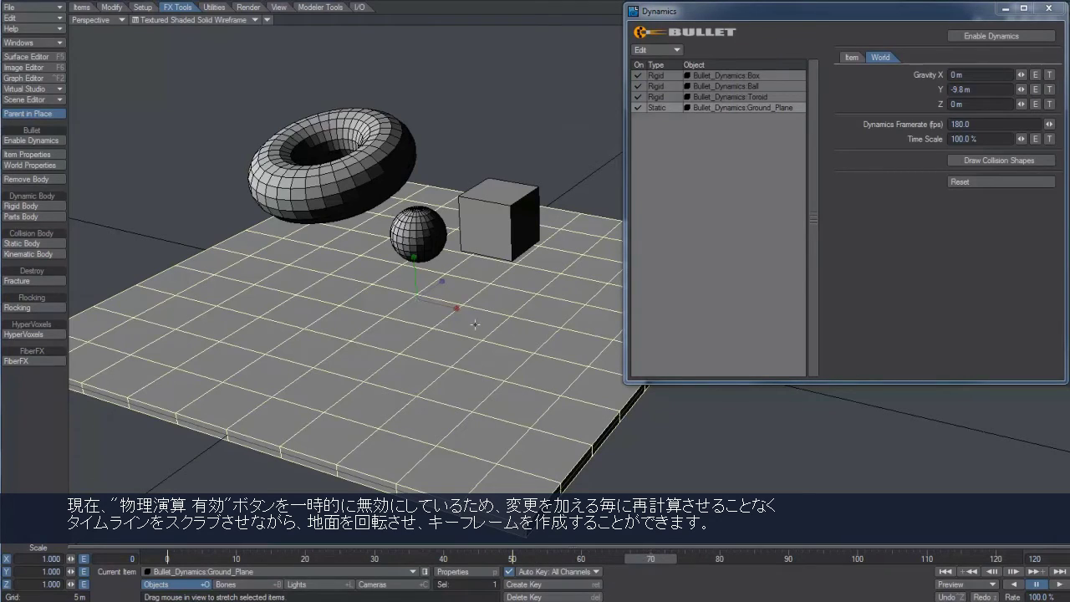
key("y")
right_click_drag(492, 325, 576, 325)
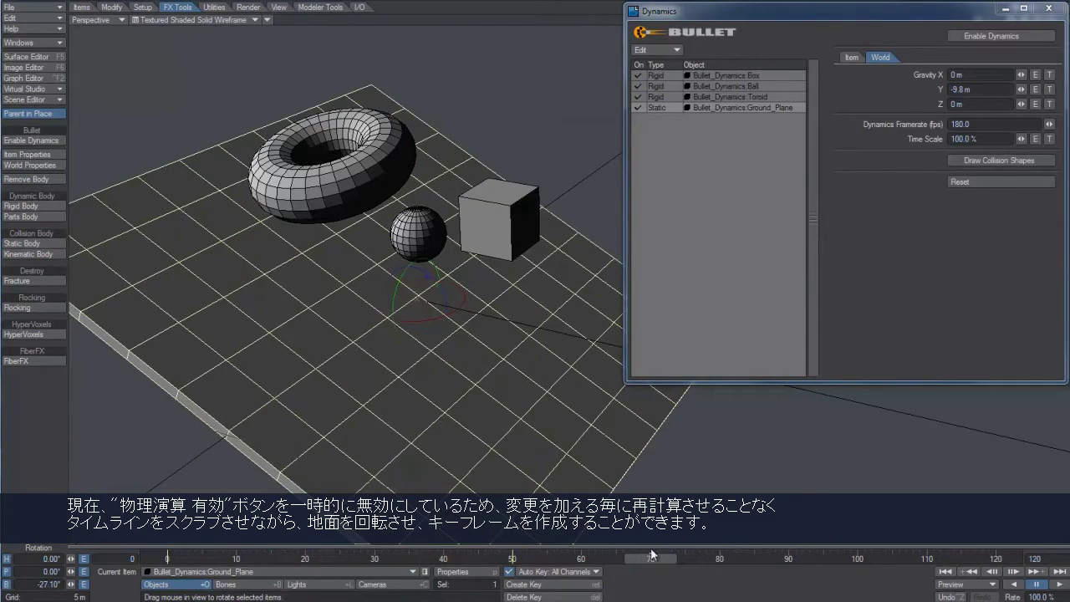
Step: Re-enable dynamics, play the simulation from frame 0 to check the ground's motion, and return to frame 0
left_click_drag(651, 557, 167, 558)
left_click(987, 36)
left_click(1055, 585)
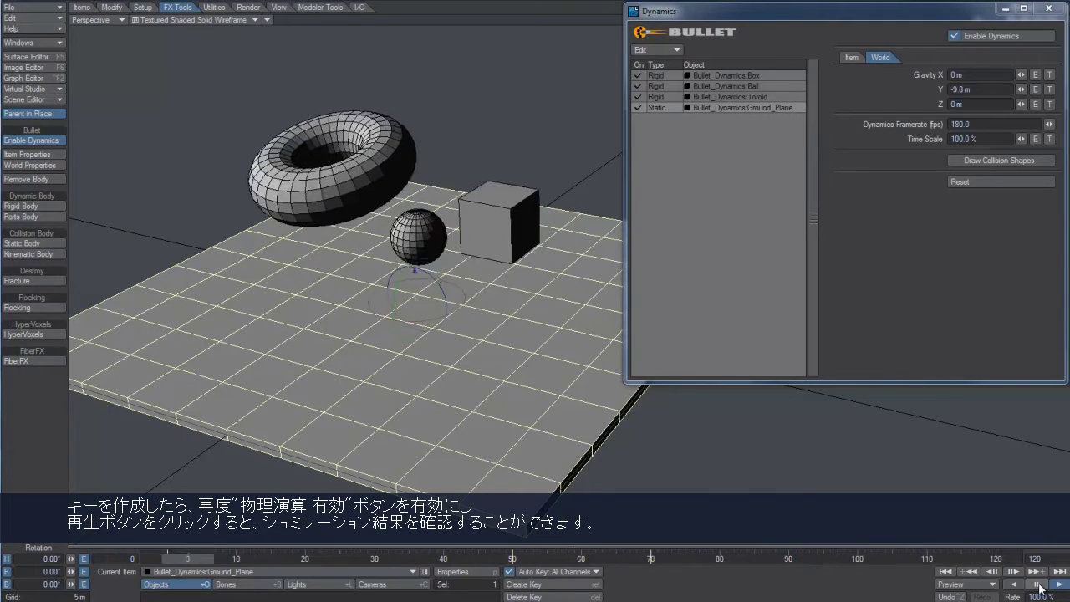
left_click(1039, 587)
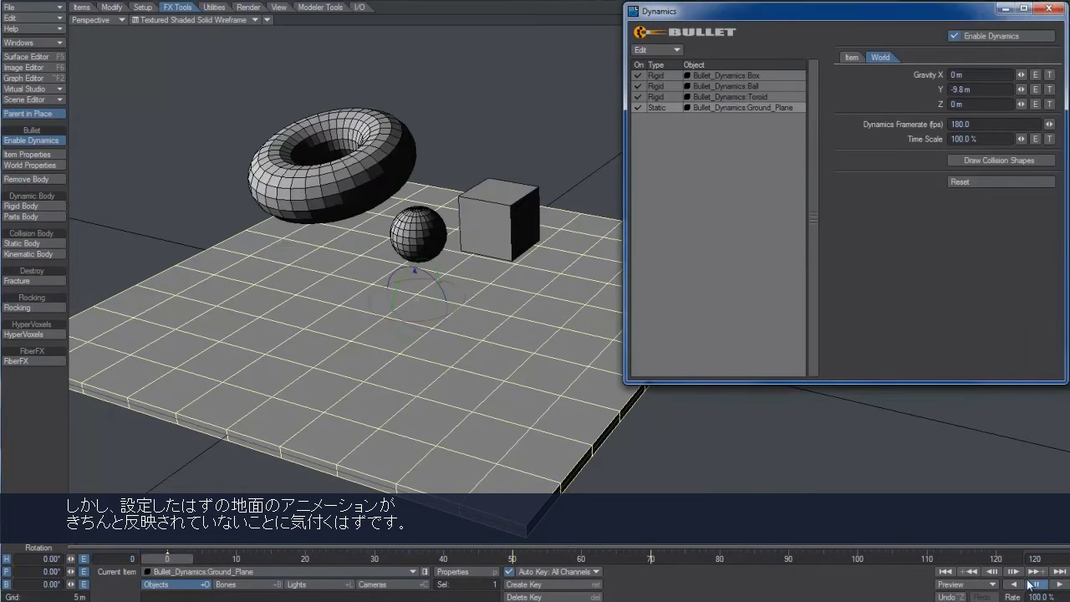
left_click(1033, 585)
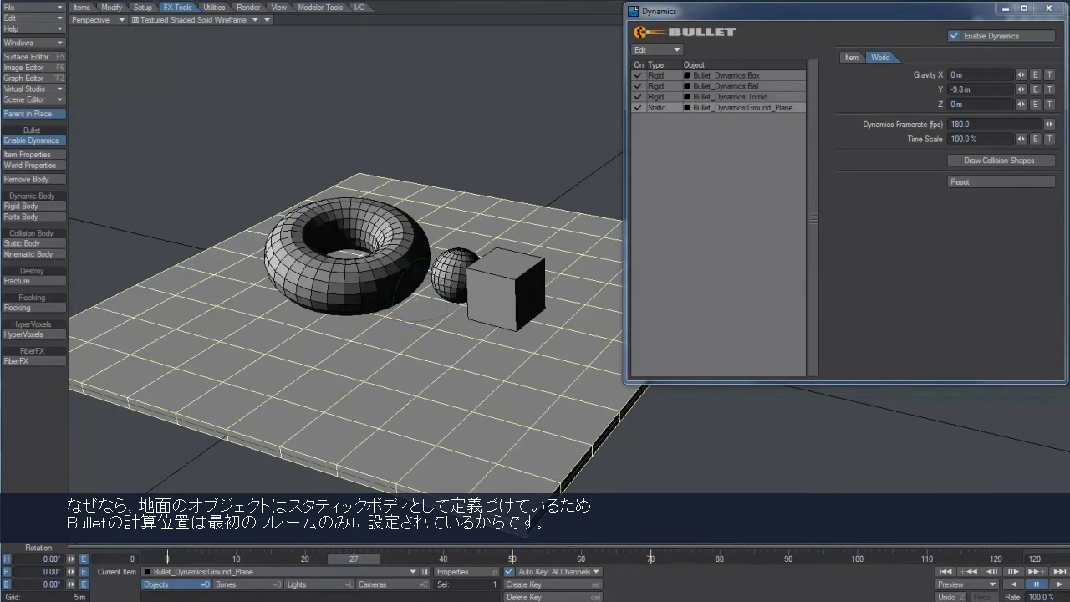
left_click(1039, 587)
left_click_drag(357, 559, 167, 559)
Step: Change the Ground_Plane's dynamics type to Kinematic and play the simulation
left_click(850, 57)
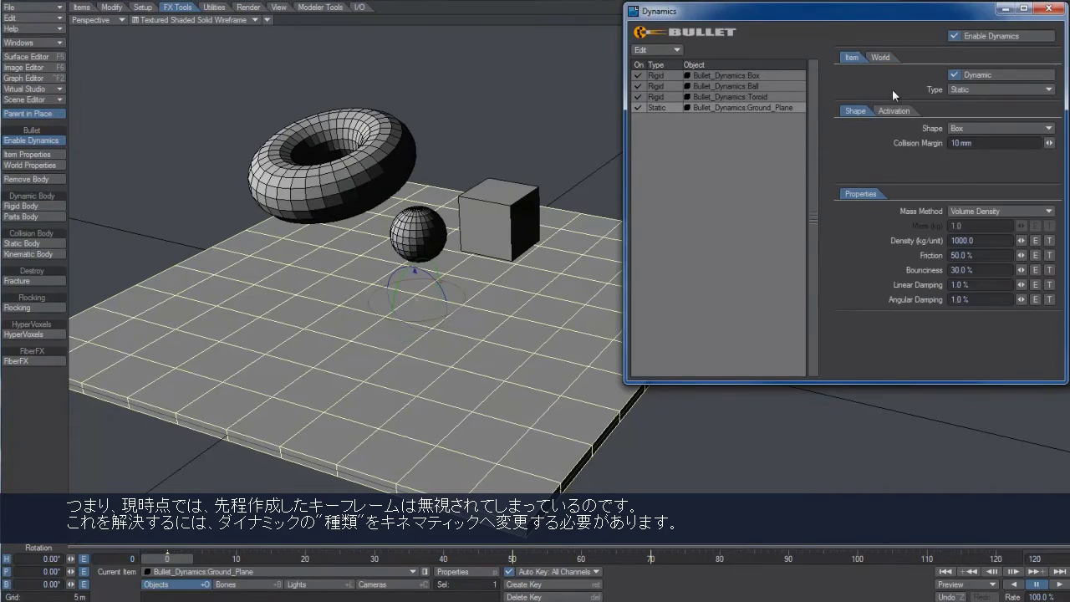
left_click(967, 88)
left_click(973, 101)
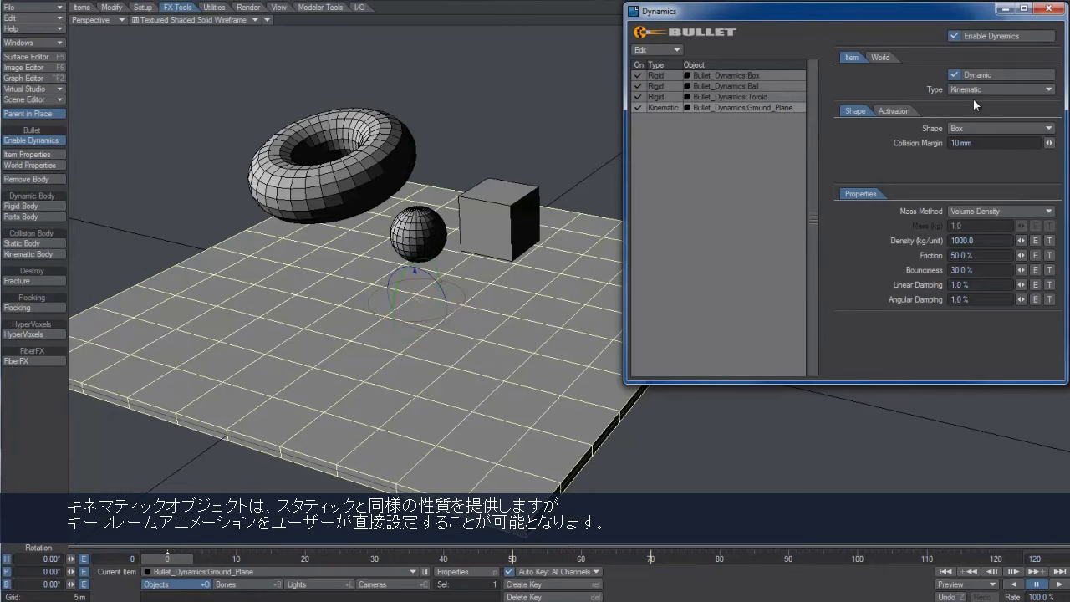
left_click(1059, 584)
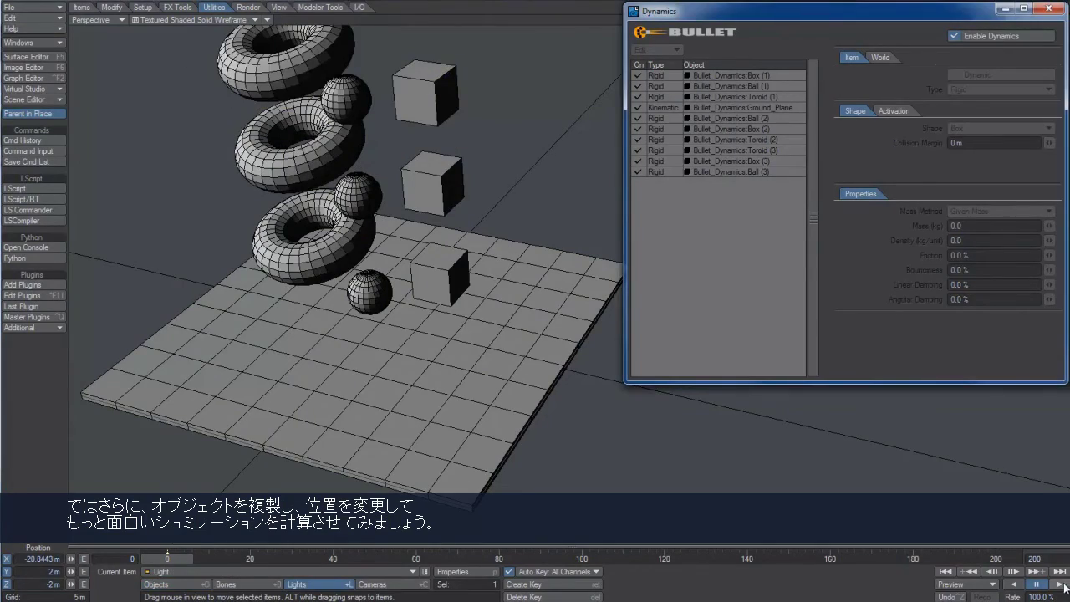
left_click(1061, 585)
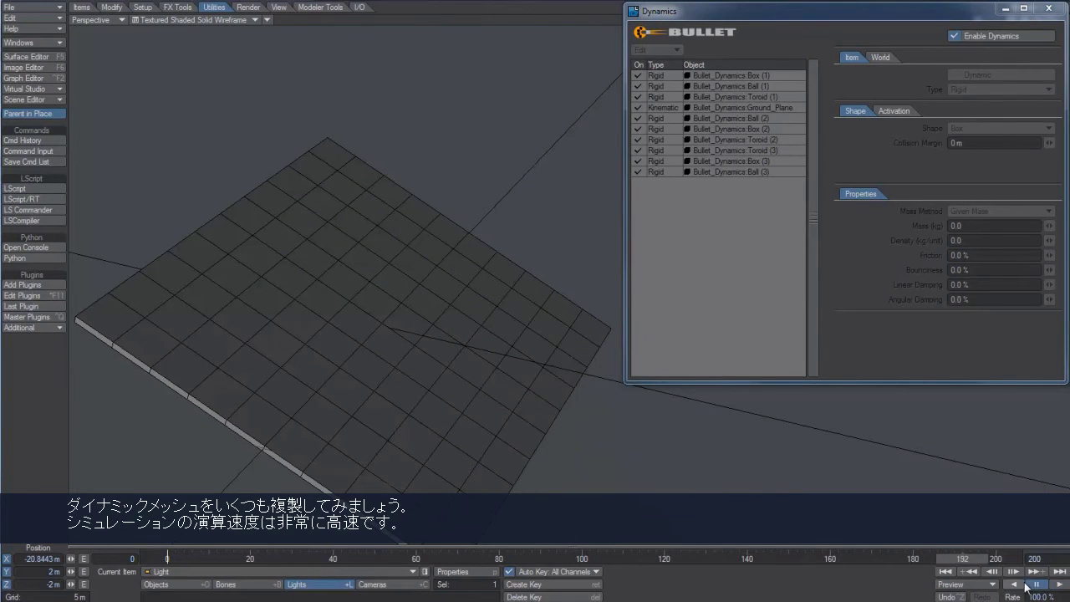
Step: Clone the Box, Ball and Toroid objects into three more sets stacked above the existing ones and play the simulation
left_click(945, 573)
left_click_drag(368, 309, 434, 188, "alt")
left_click_drag(308, 100, 493, 326)
key("ctrl+c")
key("Return")
right_click_drag(512, 384, 517, 279)
left_click_drag(518, 280, 764, 315, "alt")
key("shift+l")
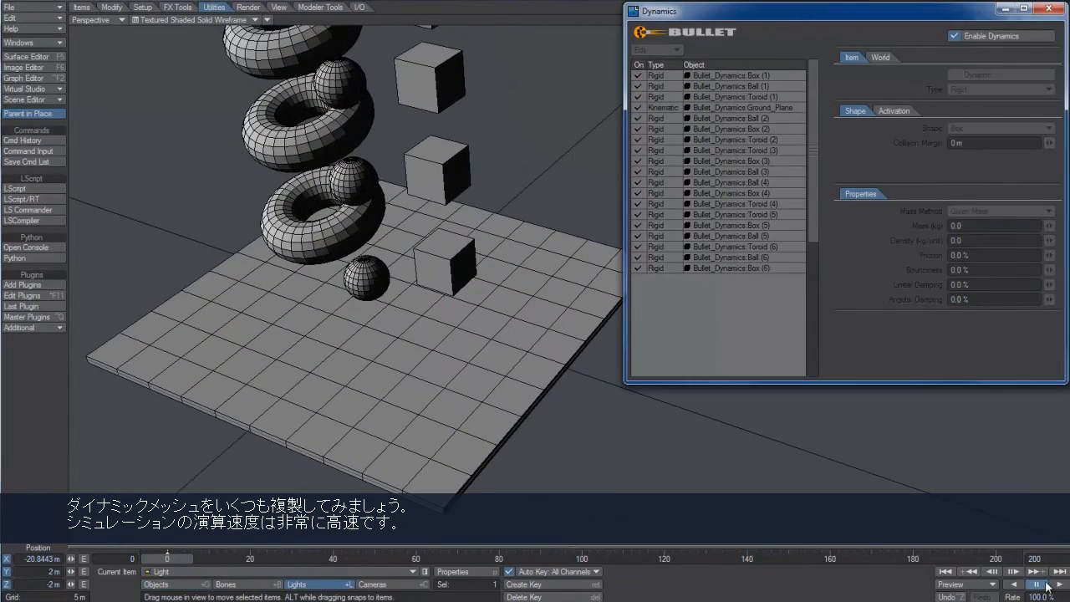
left_click(1059, 584)
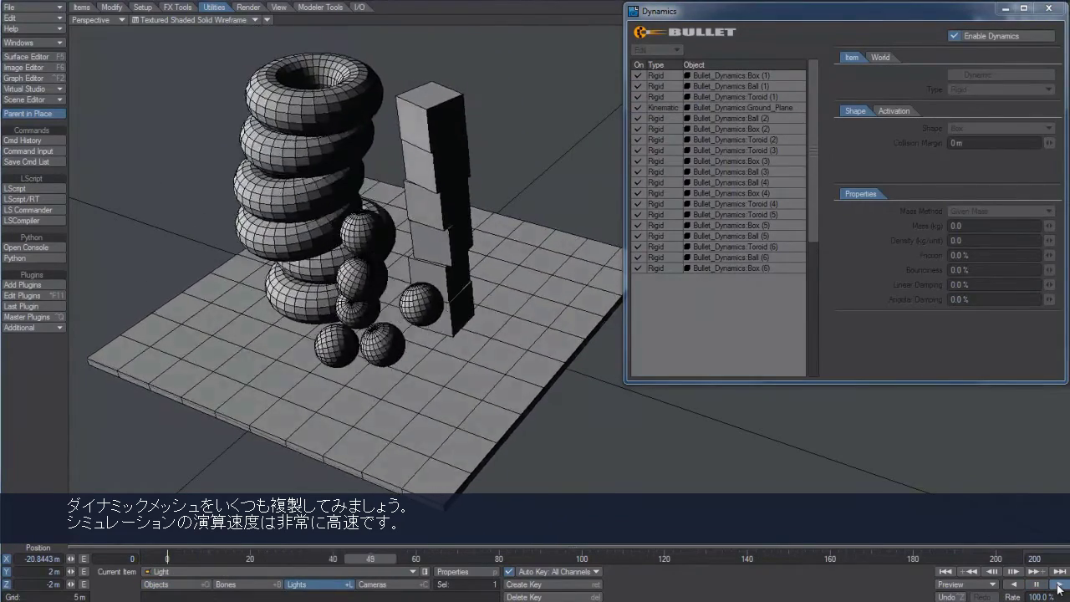